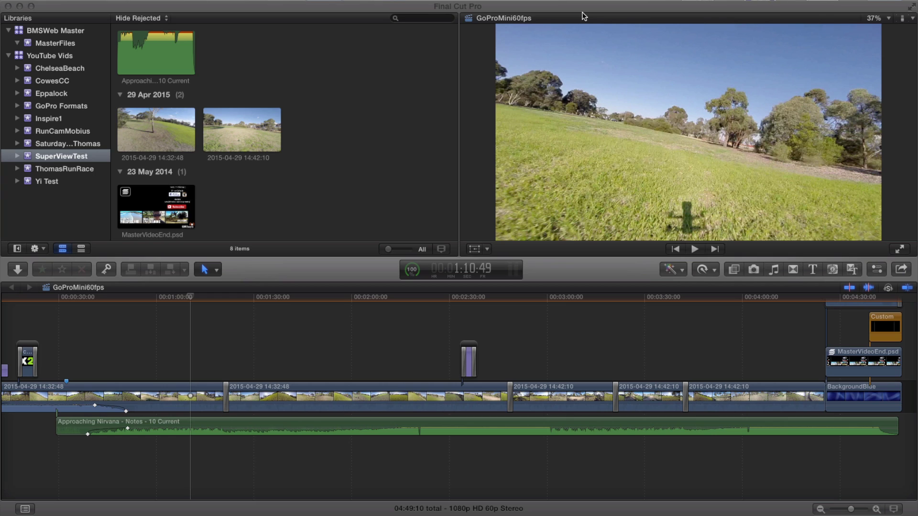
Step: Play back the GoPro footage, then scrub backwards to about 1:10:10
click(192, 301)
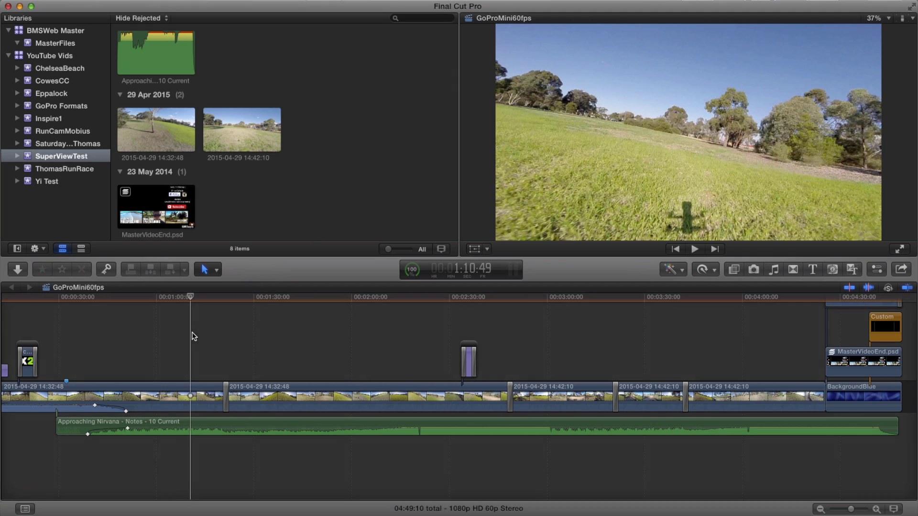
key(space)
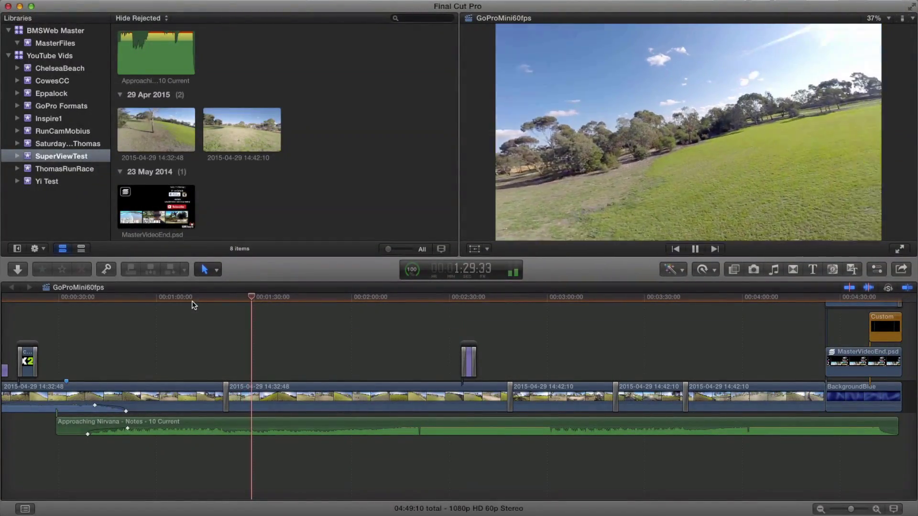
click(168, 323)
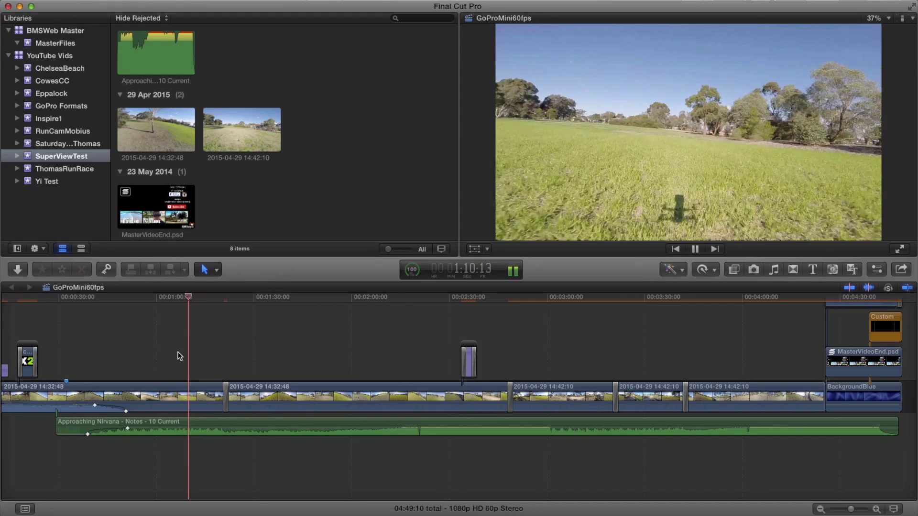
key(space)
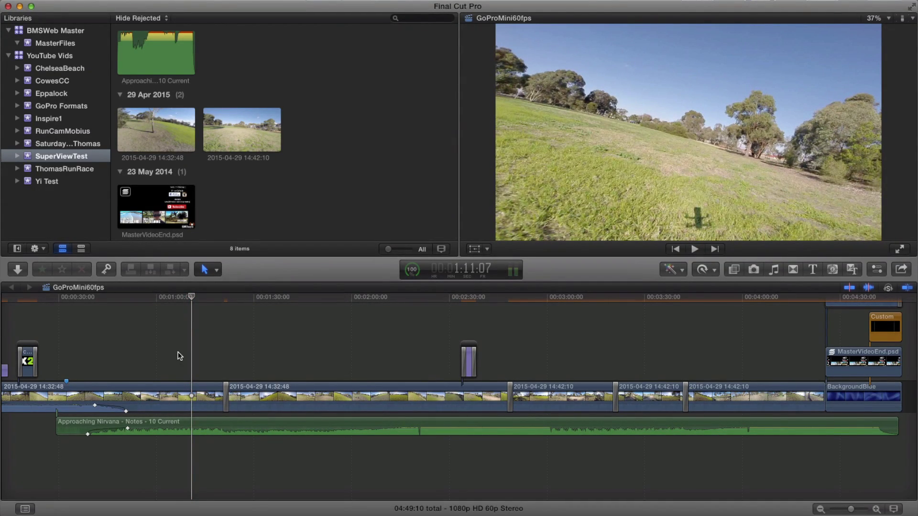
key(j)
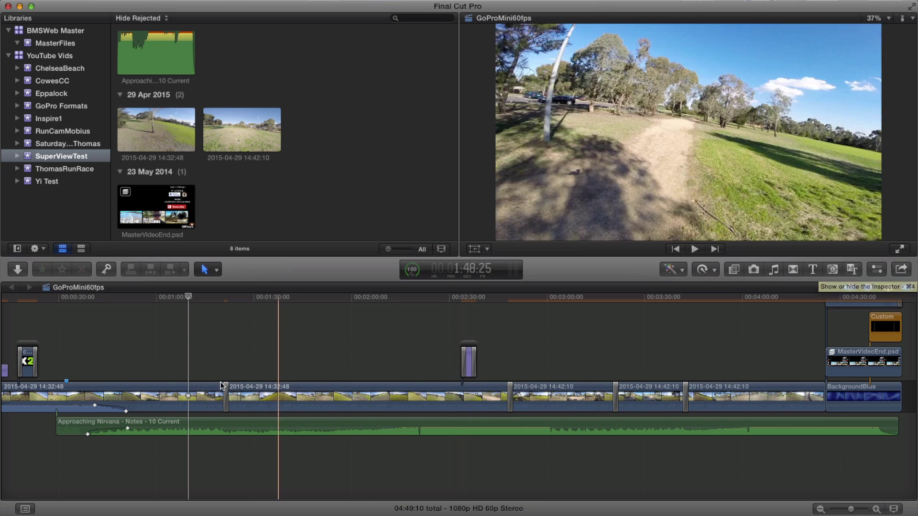
Step: Show the first GoPro clip in the Inspector, hide libraries and browser, and open the Luma waveform
click(191, 390)
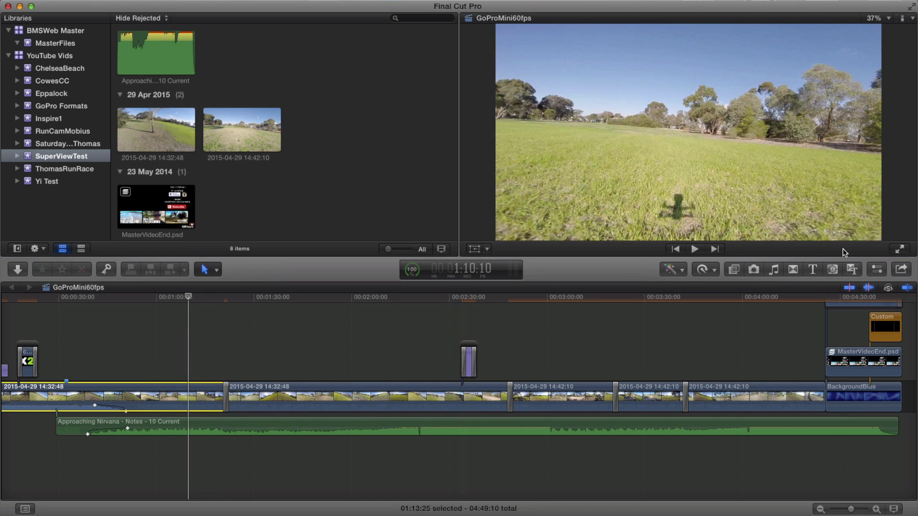
click(875, 270)
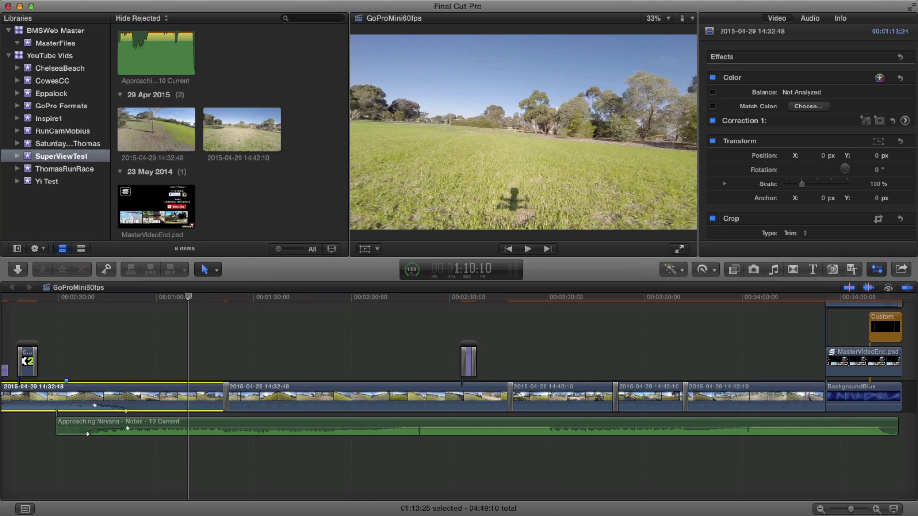
click(293, 1)
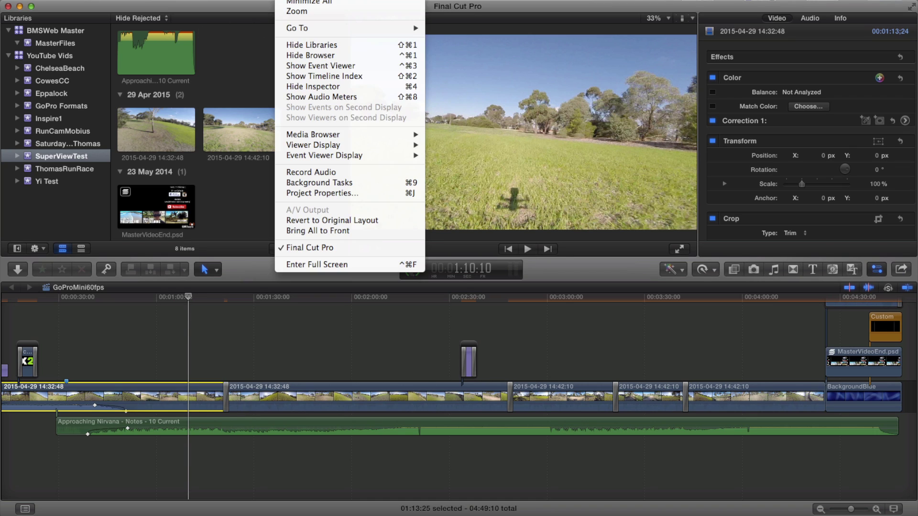
click(307, 45)
click(292, 1)
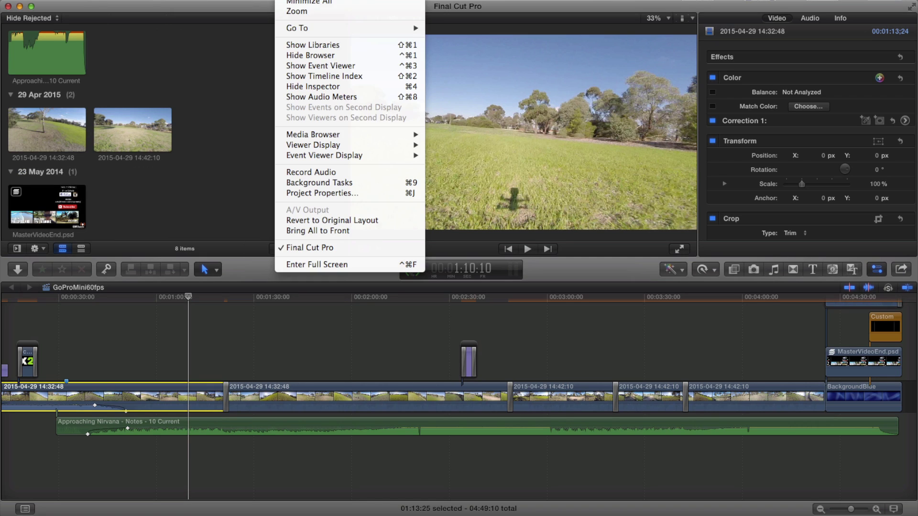
click(300, 56)
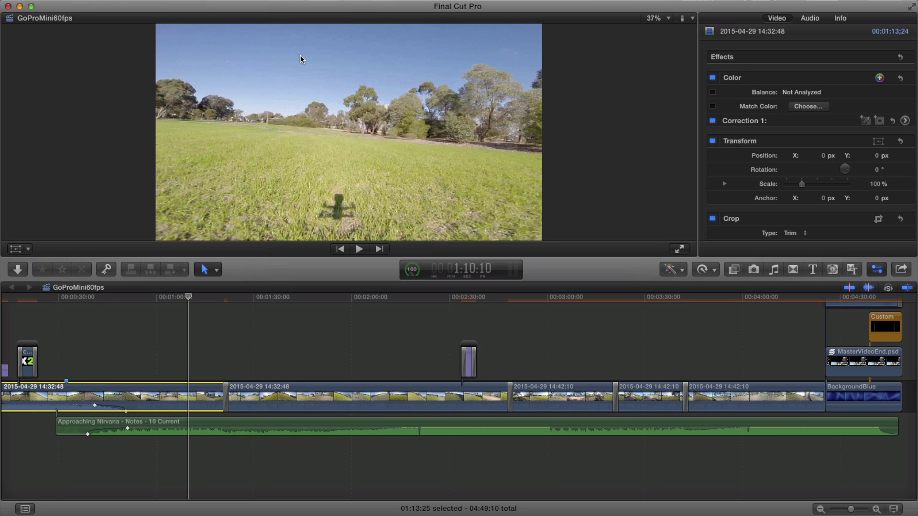
key(super+7)
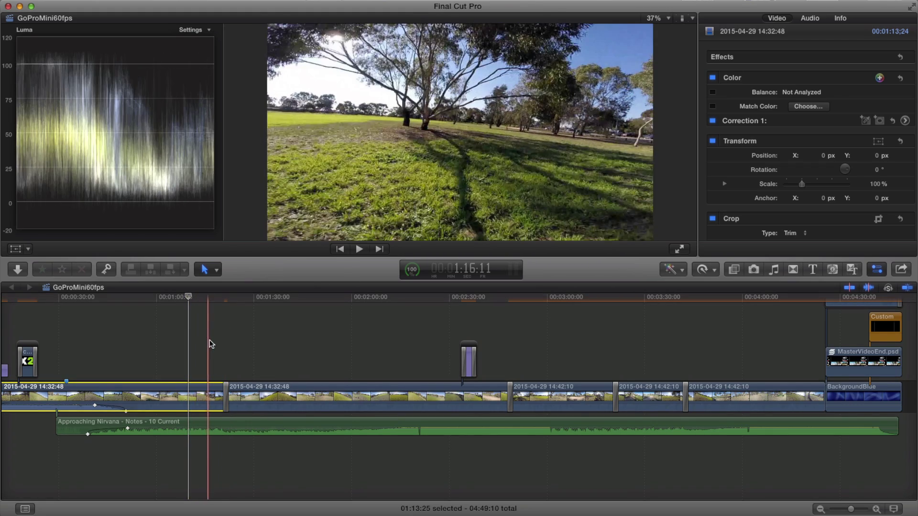
Step: Move the playhead to about 1:17, on the frame with the large tree
click(210, 345)
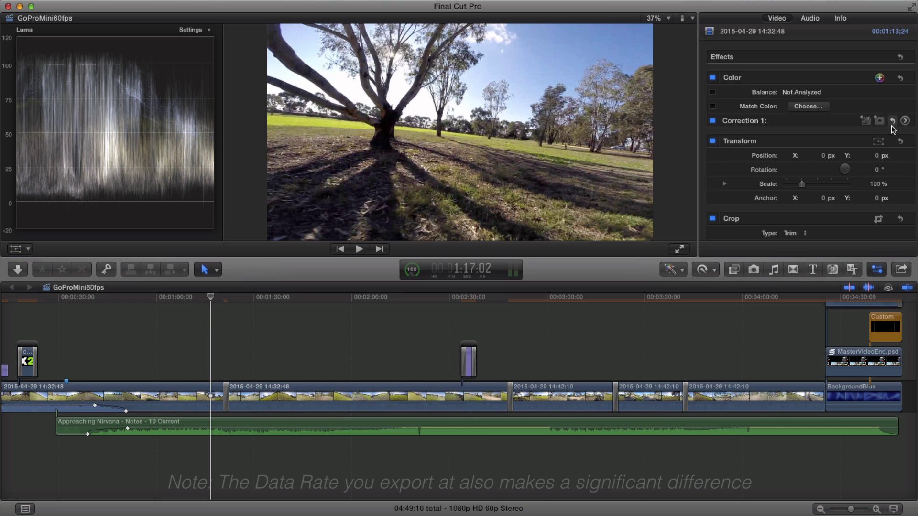
Step: Add Correction 2 to the first GoPro clip and open its Color Board on Exposure
click(906, 120)
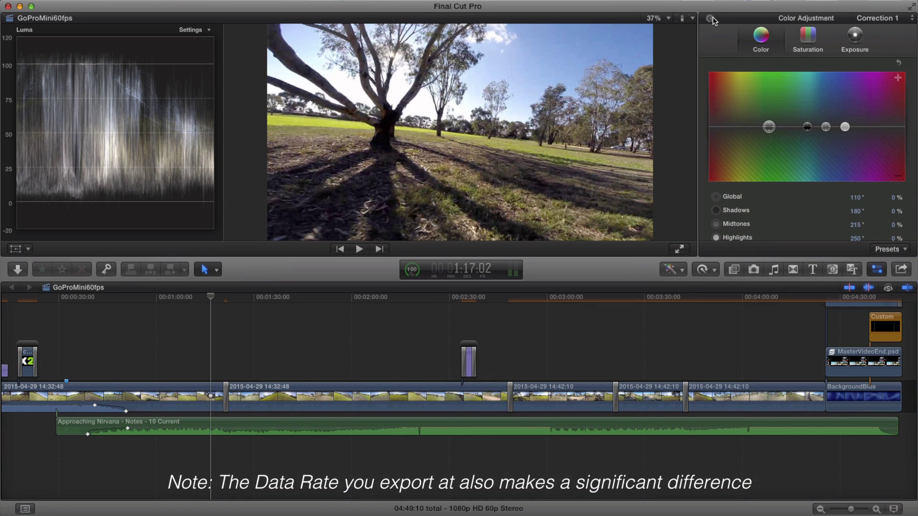
click(714, 18)
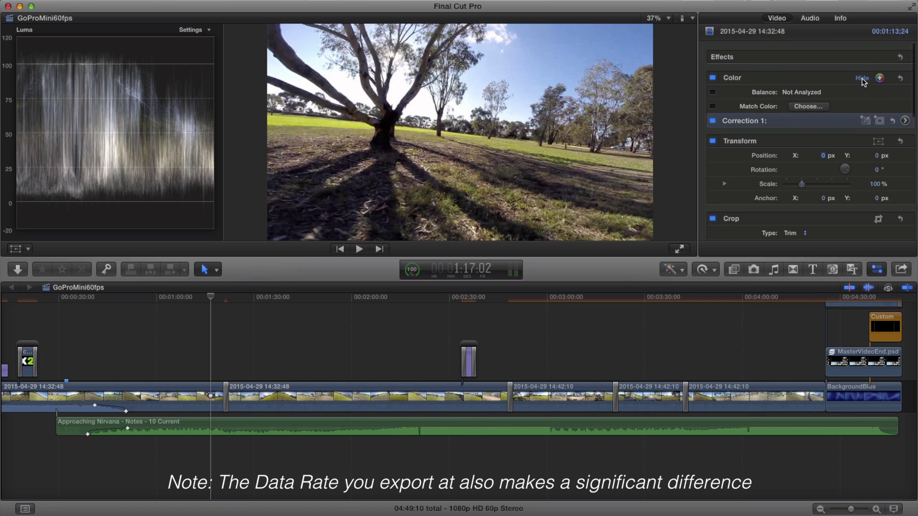
click(880, 78)
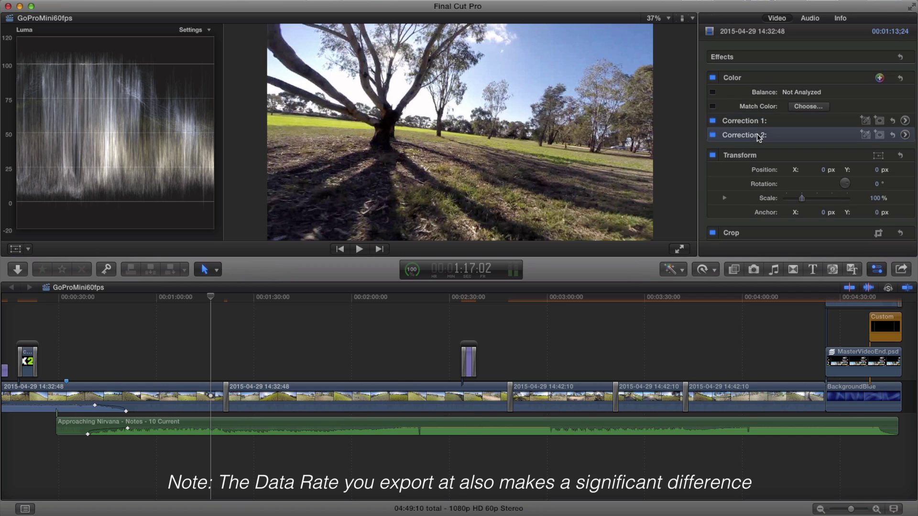
click(906, 134)
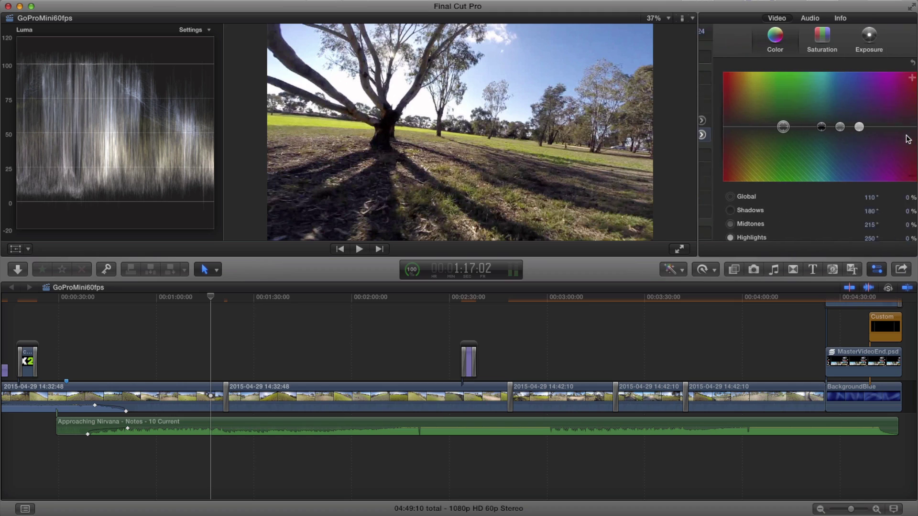
click(861, 42)
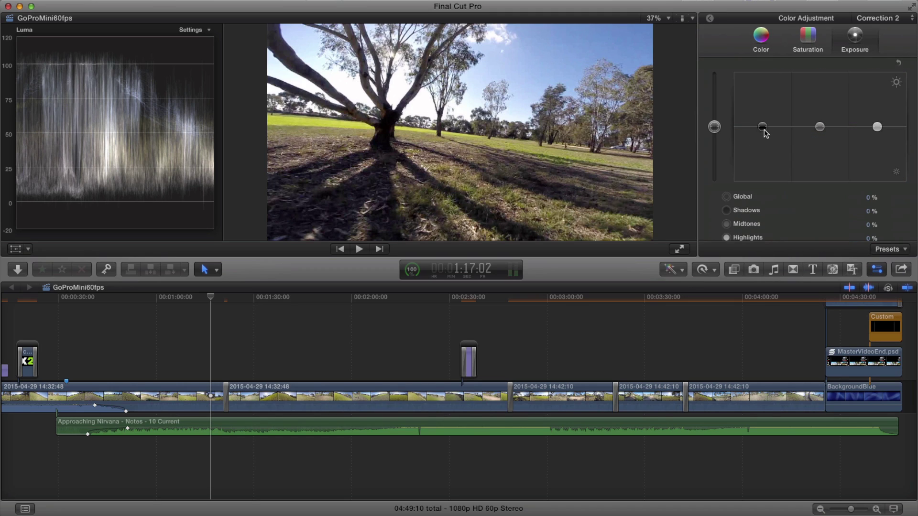
mouse_move(765, 130)
mouse_down()
mouse_move(764, 142)
mouse_move(766, 117)
mouse_move(762, 172)
mouse_move(763, 119)
mouse_move(763, 134)
mouse_up()
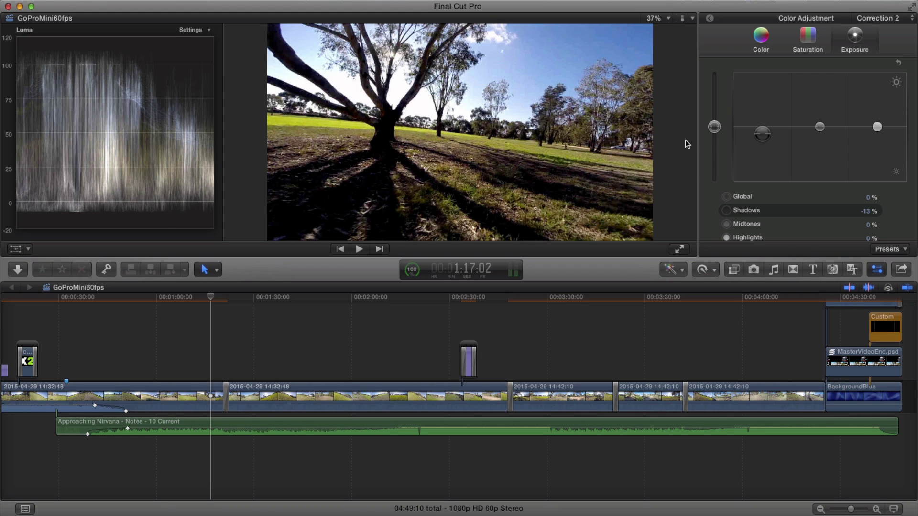
drag(761, 135, 762, 146)
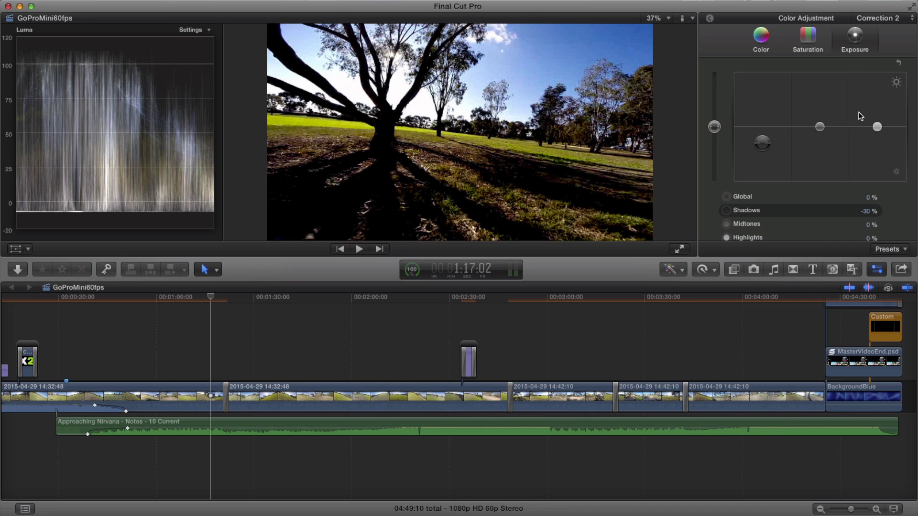
drag(877, 127, 877, 53)
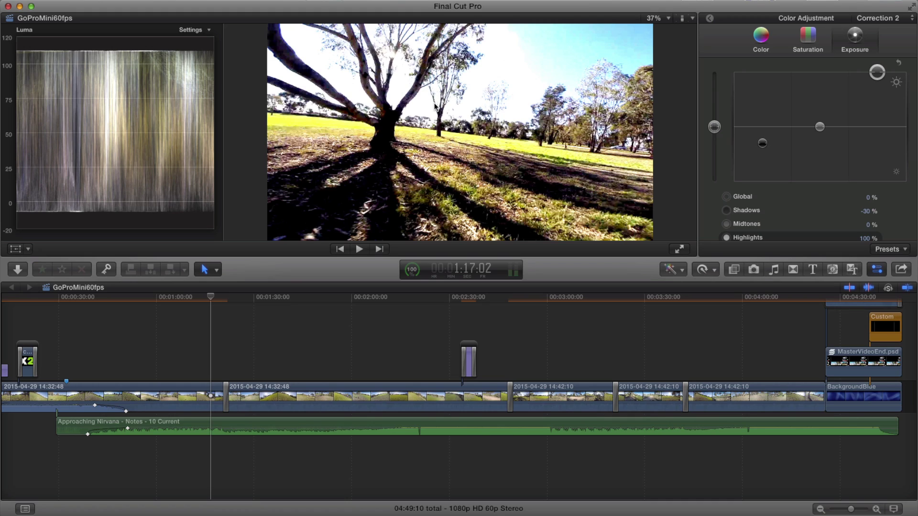
click(899, 64)
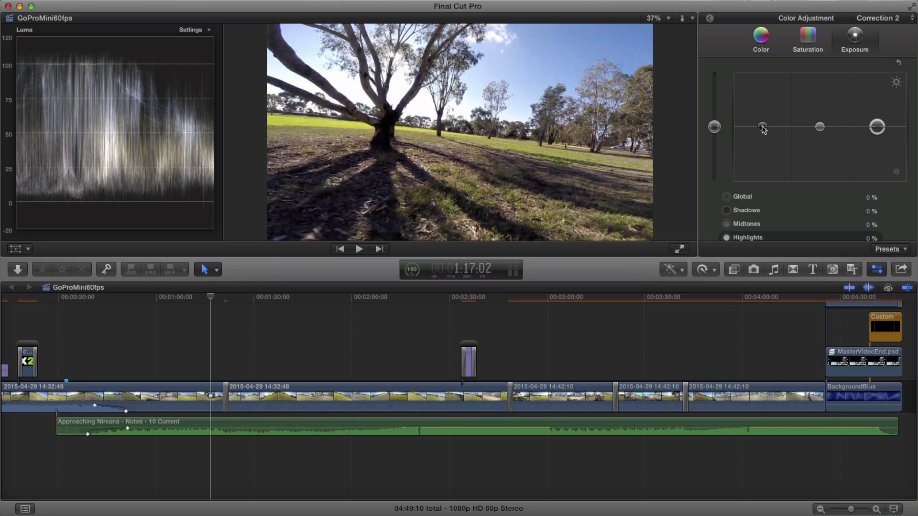
Step: In Correction 2's Exposure tab, drag Shadows to -8% and Highlights to 4%
click(763, 127)
drag(763, 128, 764, 131)
click(878, 128)
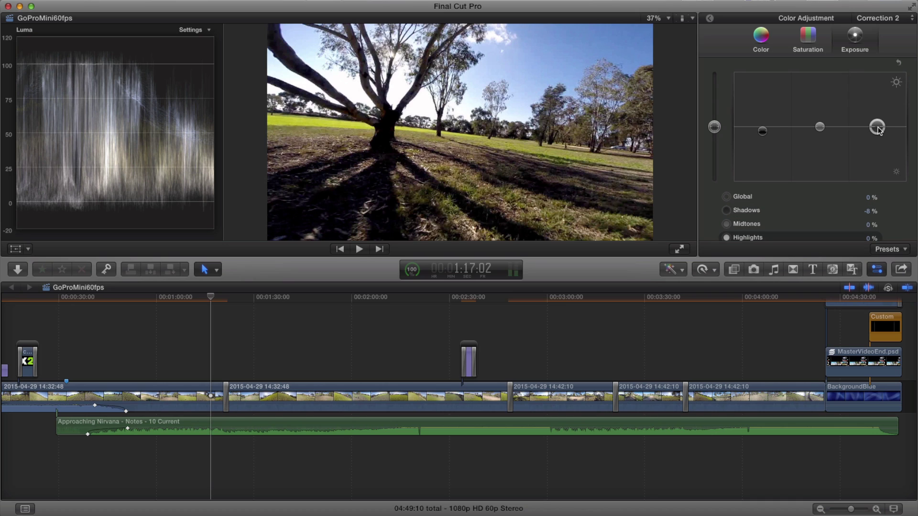
drag(878, 128, 876, 126)
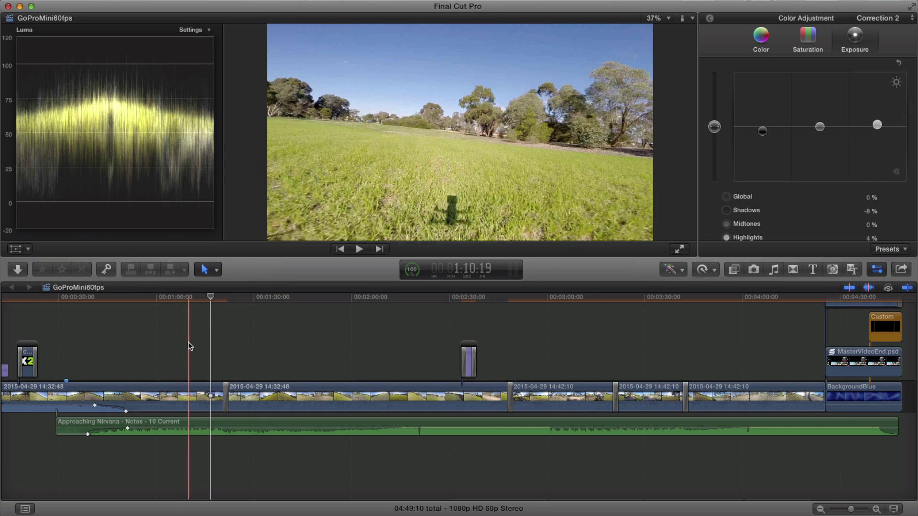
Step: Select the first GoPro clip at an earlier frame and toggle Correction 2 repeatedly to compare
click(188, 342)
click(187, 388)
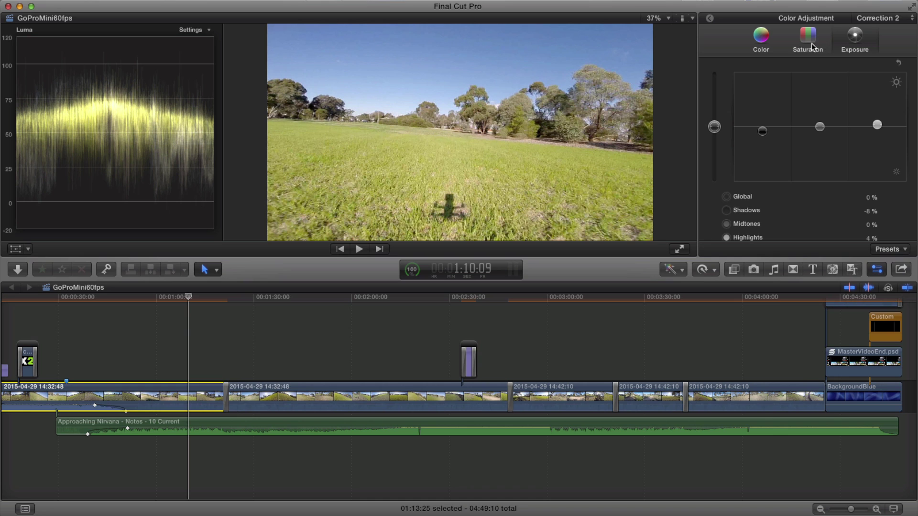
click(711, 20)
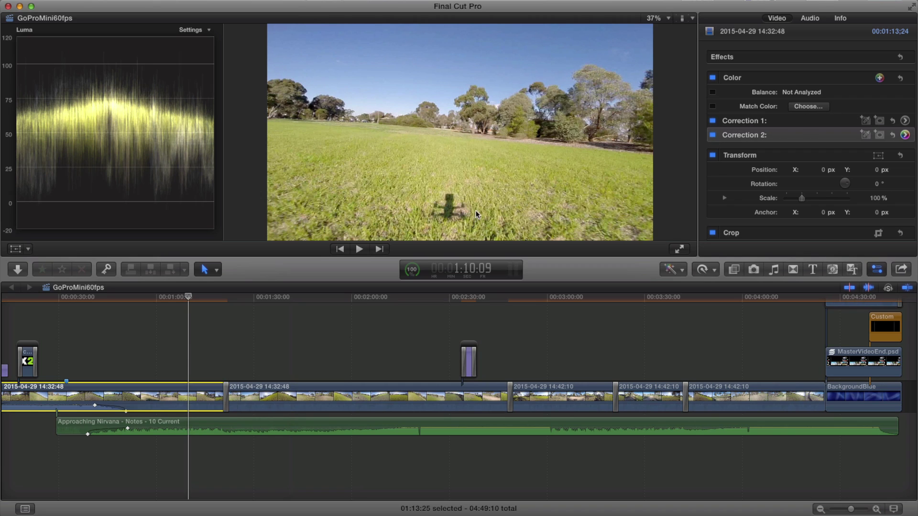
click(714, 134)
click(713, 135)
click(713, 136)
click(714, 136)
click(714, 136)
click(713, 136)
click(714, 136)
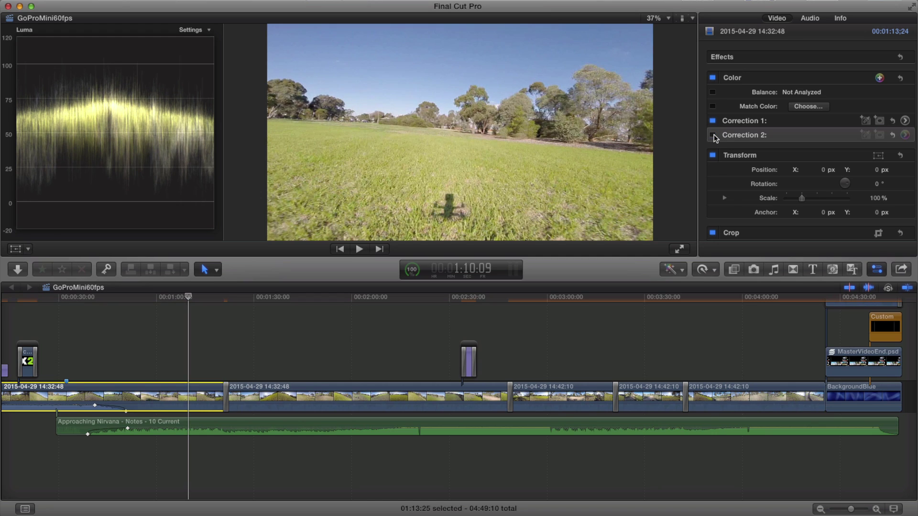
Step: Deepen Correction 2's Shadows to -19%, compare again, and leave the correction enabled
click(905, 135)
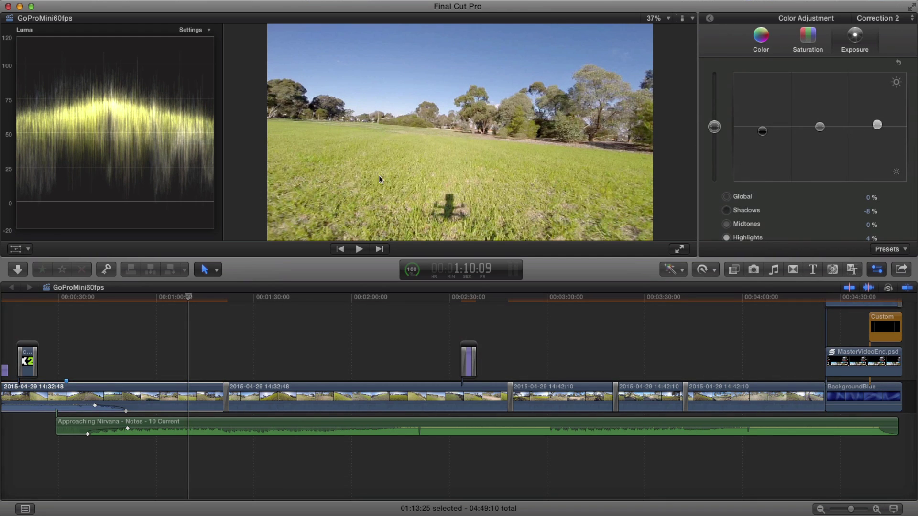
click(764, 132)
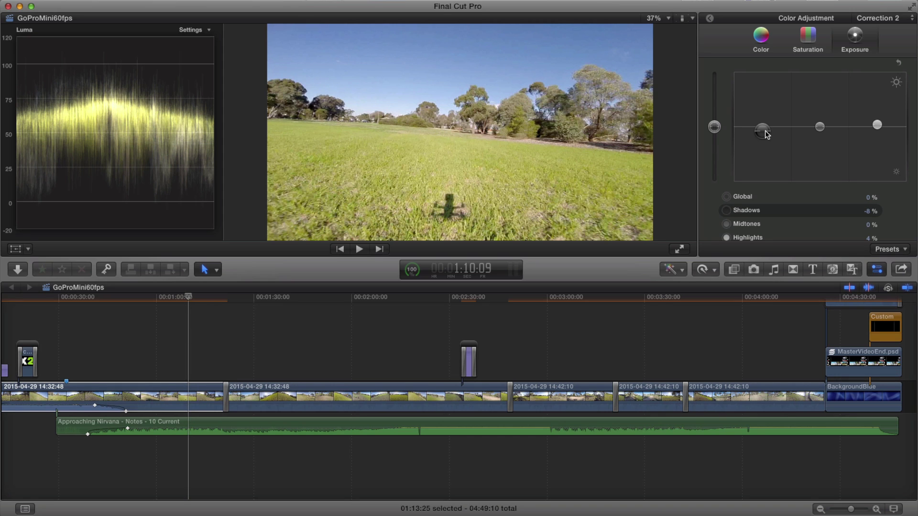
drag(766, 131, 766, 137)
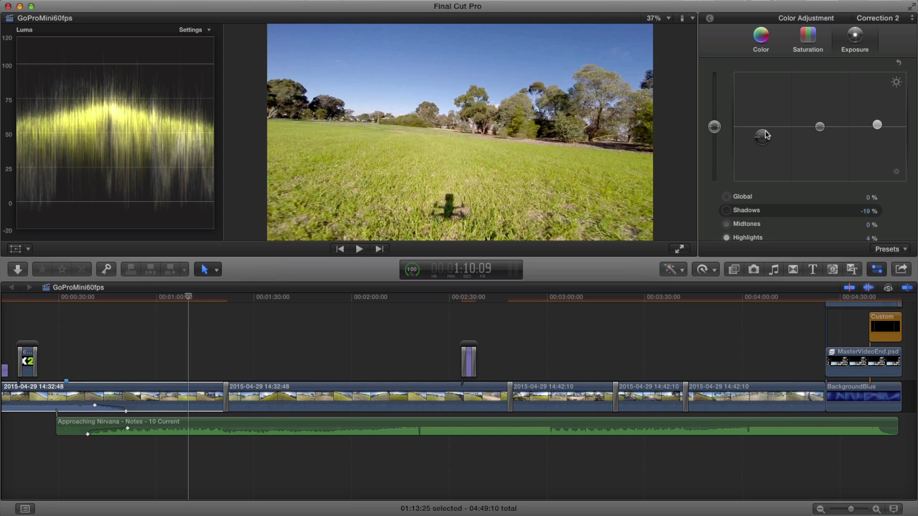
click(710, 21)
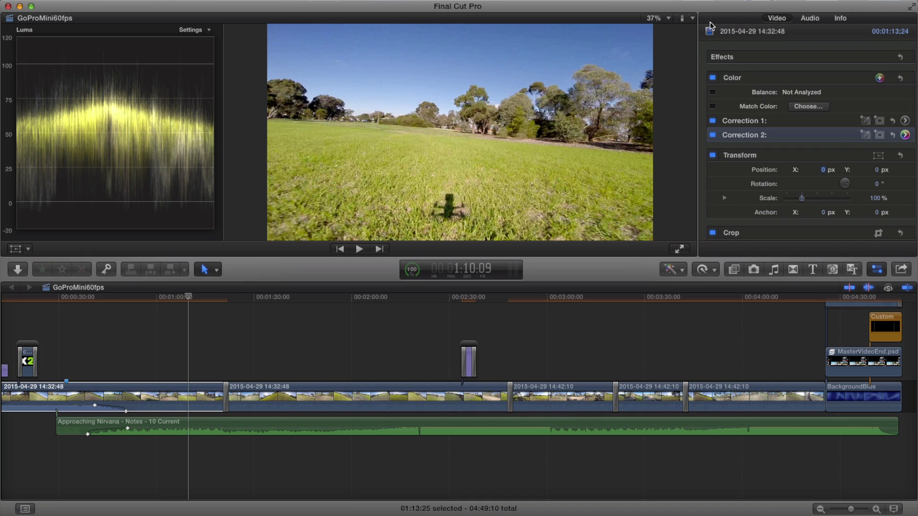
click(713, 135)
click(712, 135)
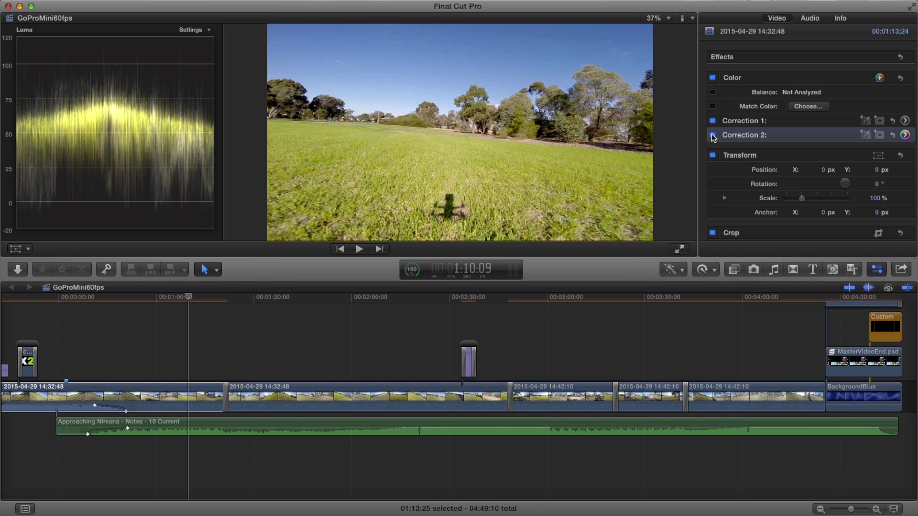
click(713, 135)
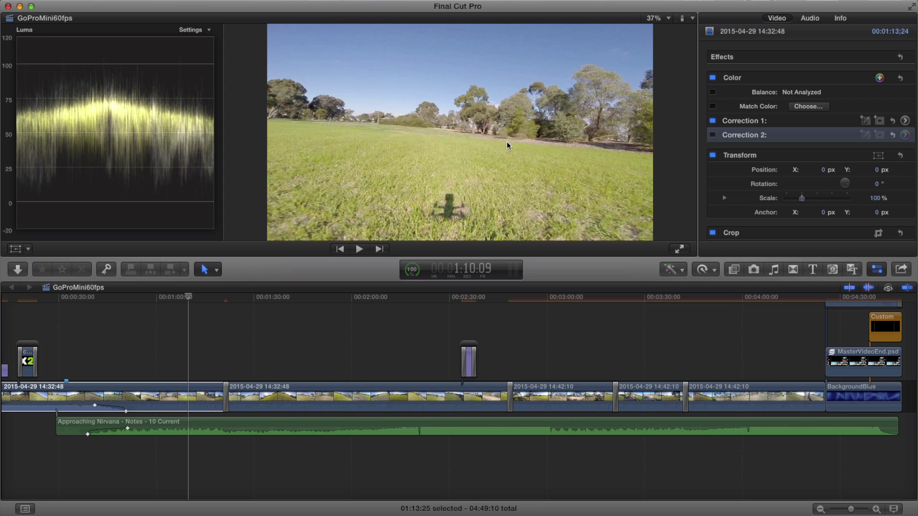
click(712, 136)
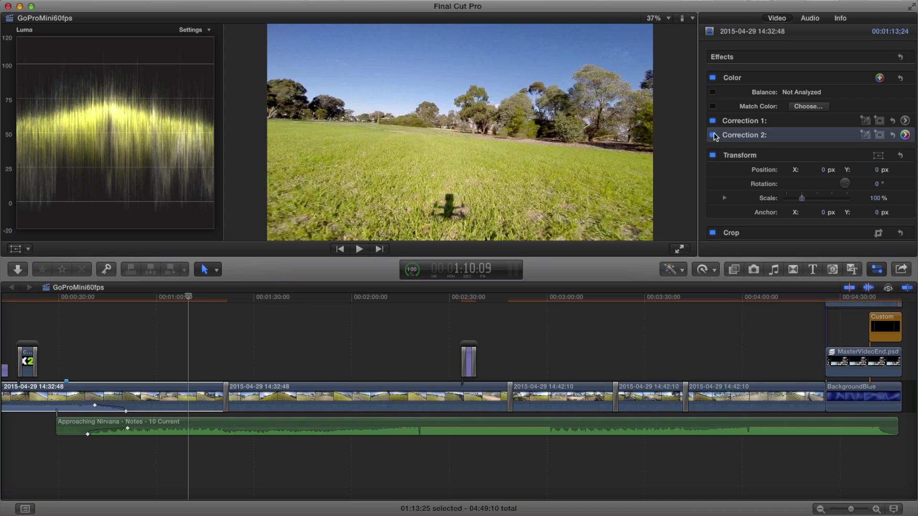